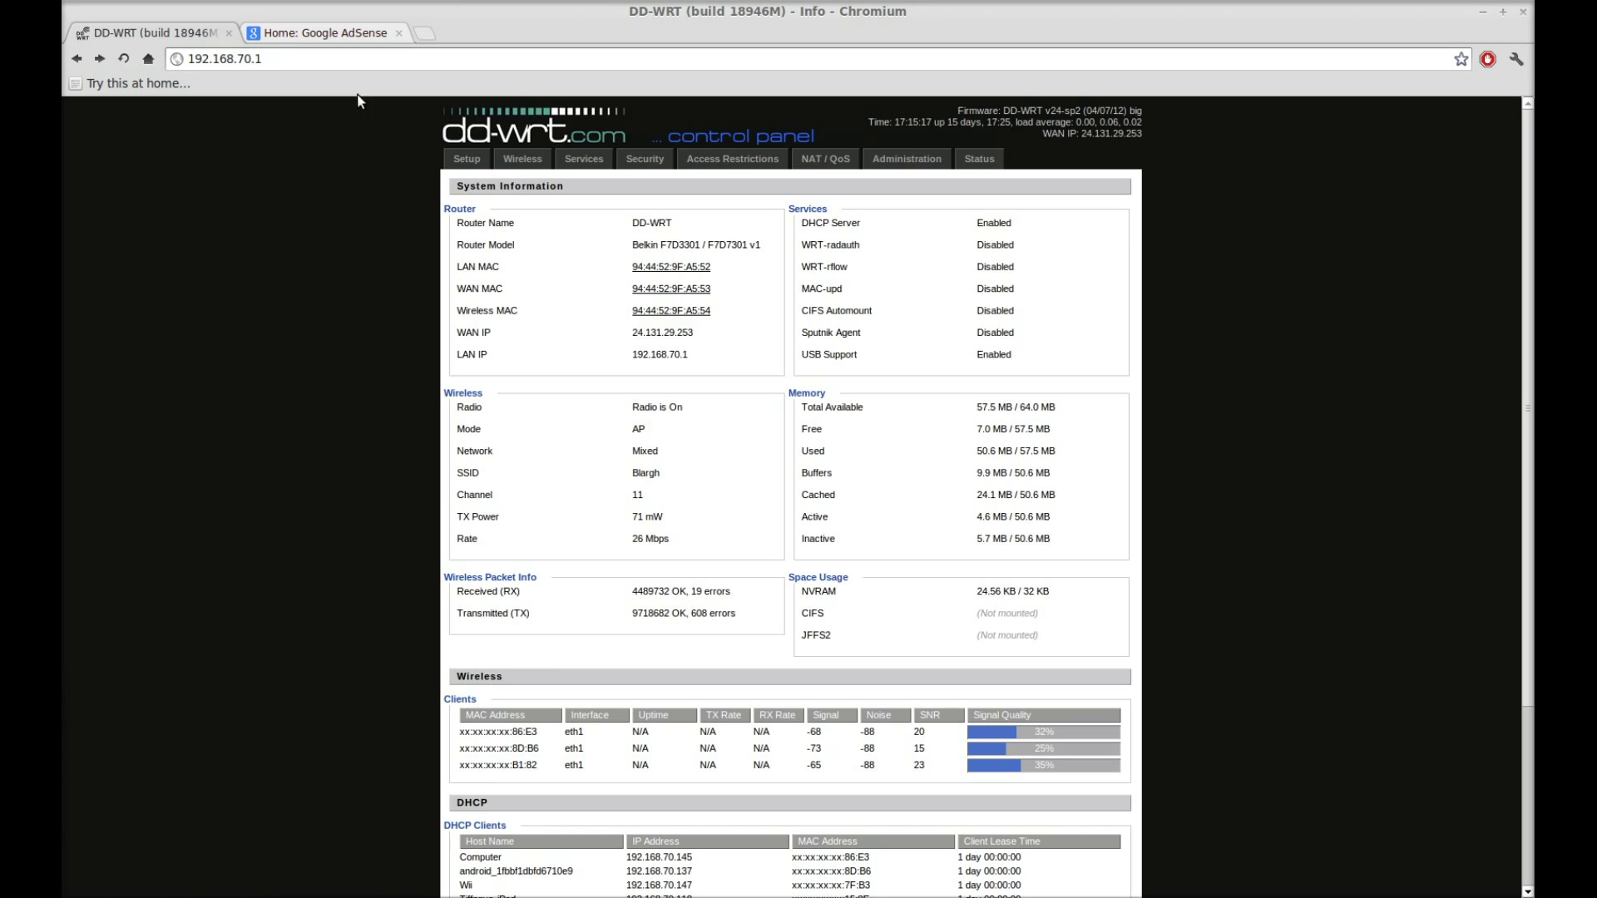
# Log in to Wireless Basic Settings and browse the channel list, leaving channel 11 unchanged.
pyautogui.click(523, 169)
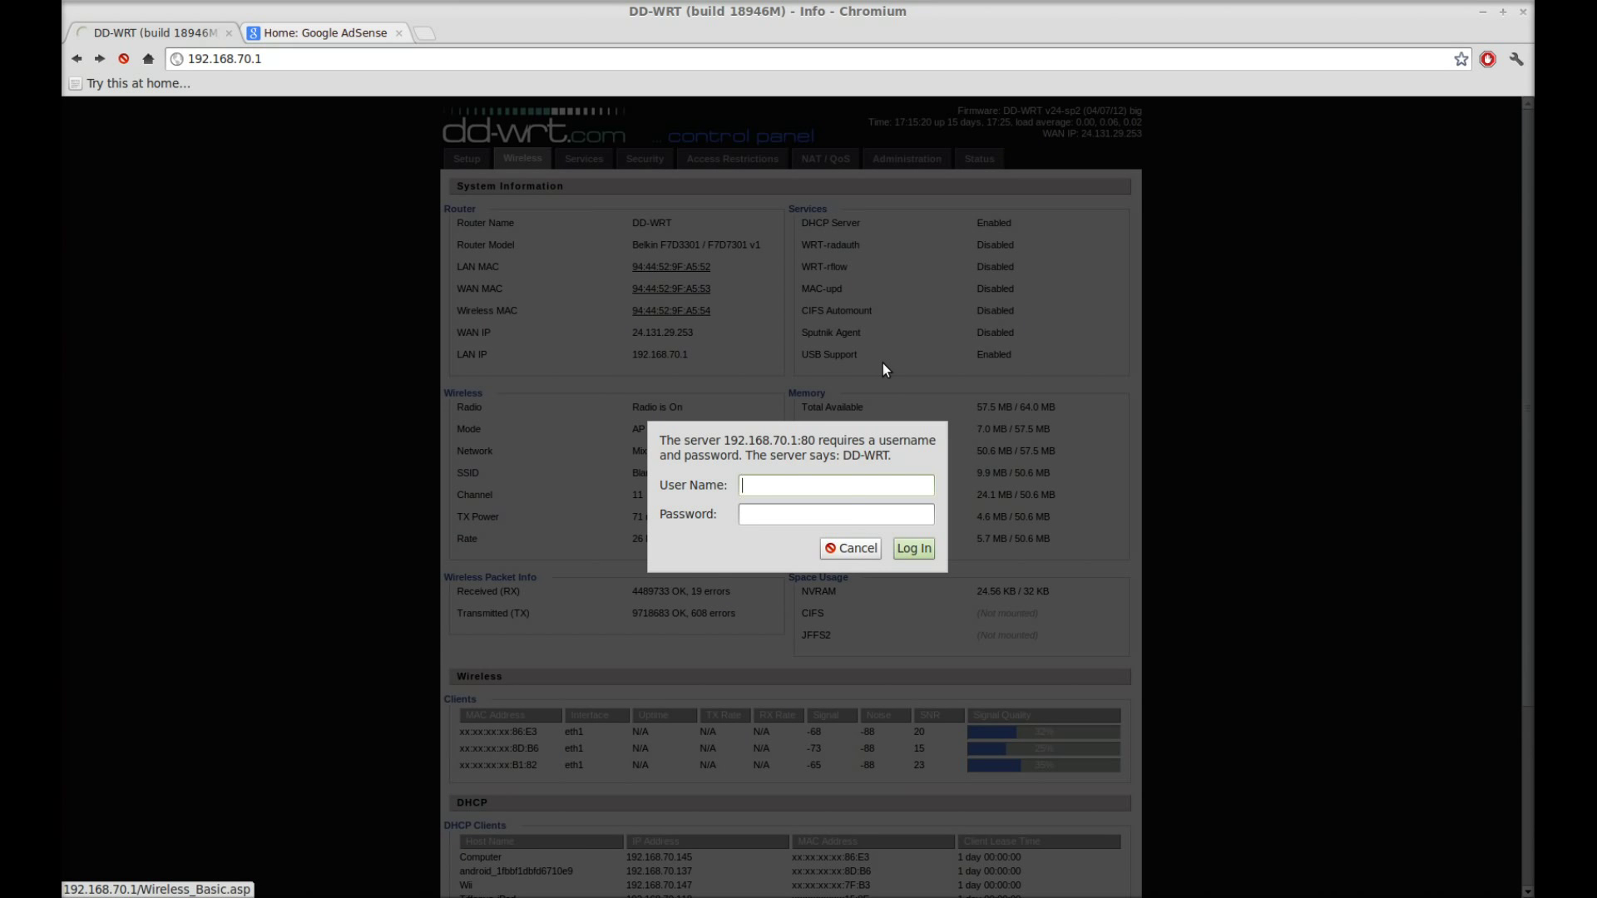
pyautogui.write('thomas')
pyautogui.press('Tab')
pyautogui.write('***')
pyautogui.write('*****')
pyautogui.press('Return')
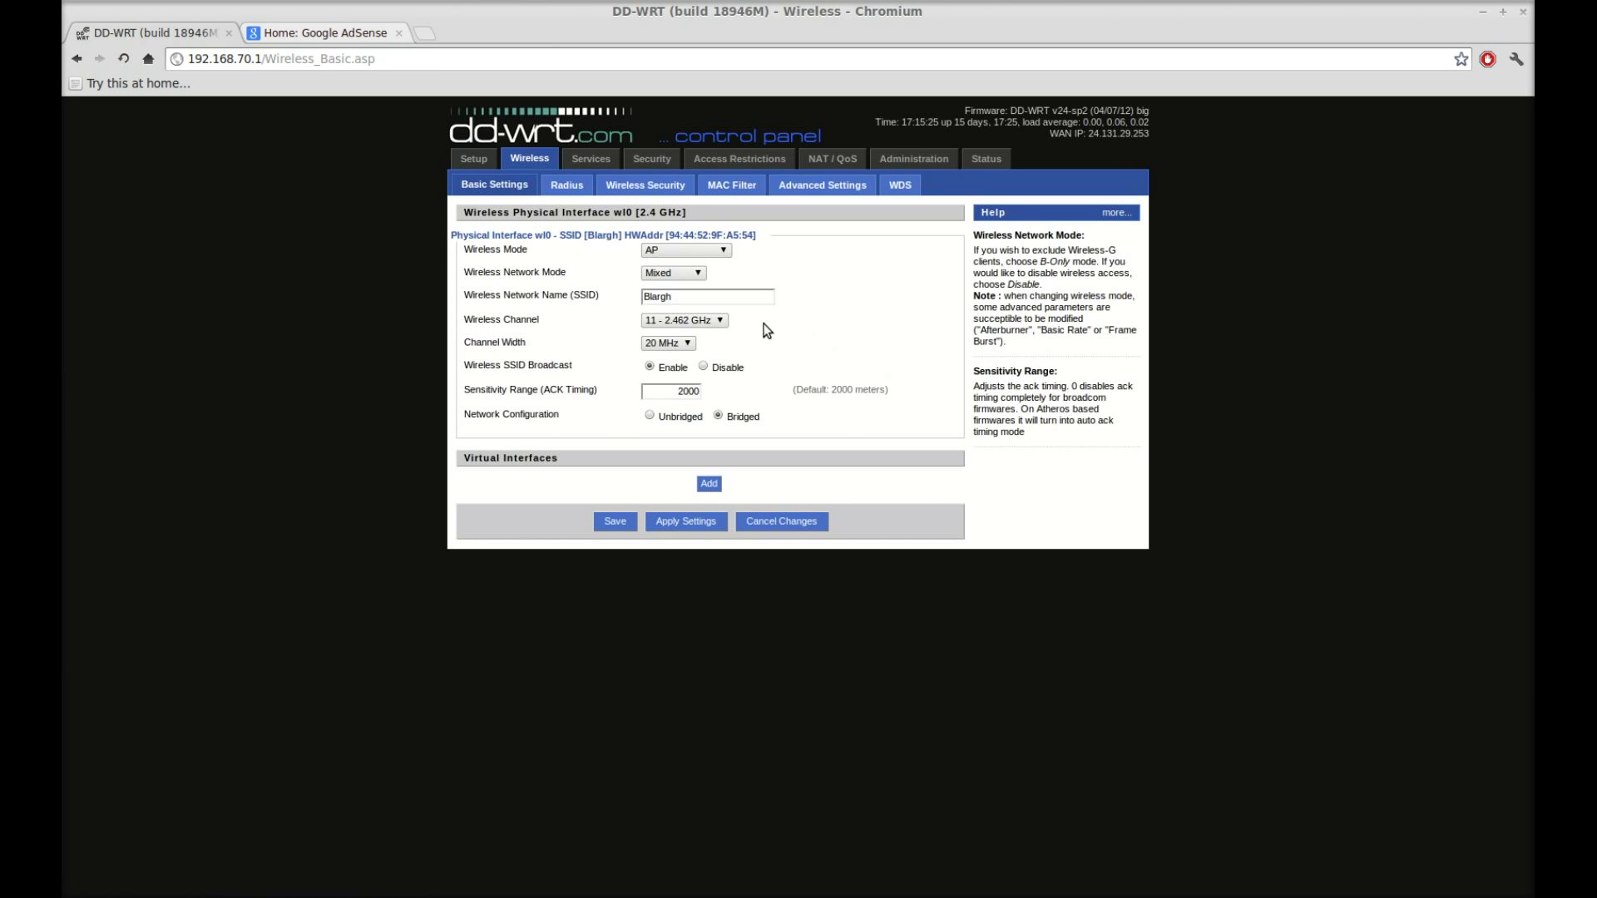
pyautogui.click(715, 327)
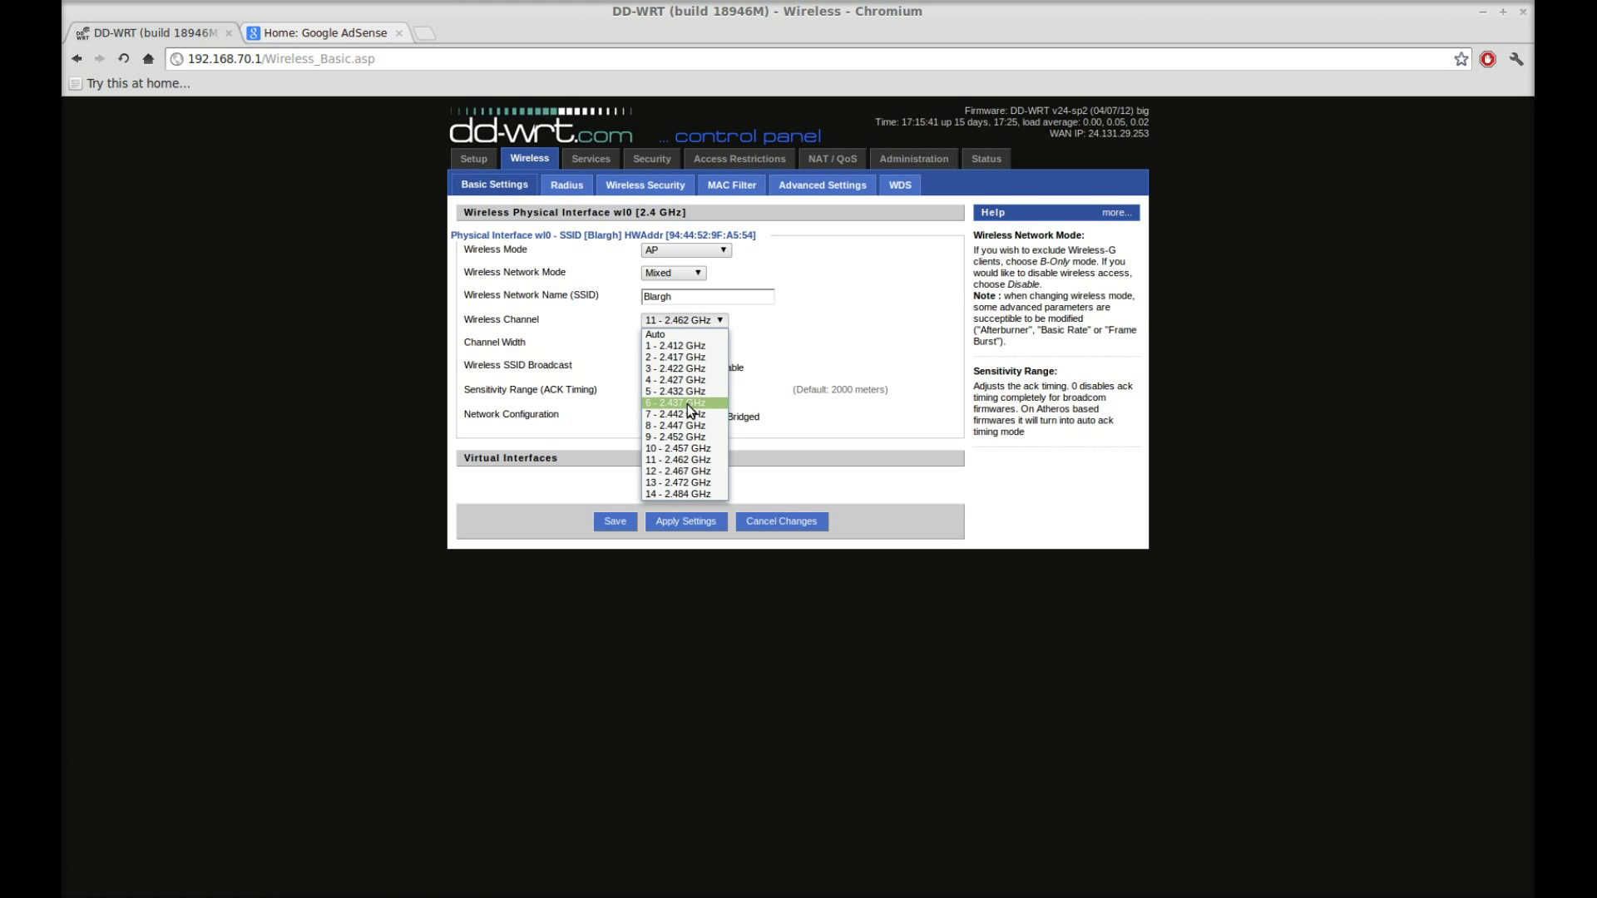
pyautogui.click(839, 325)
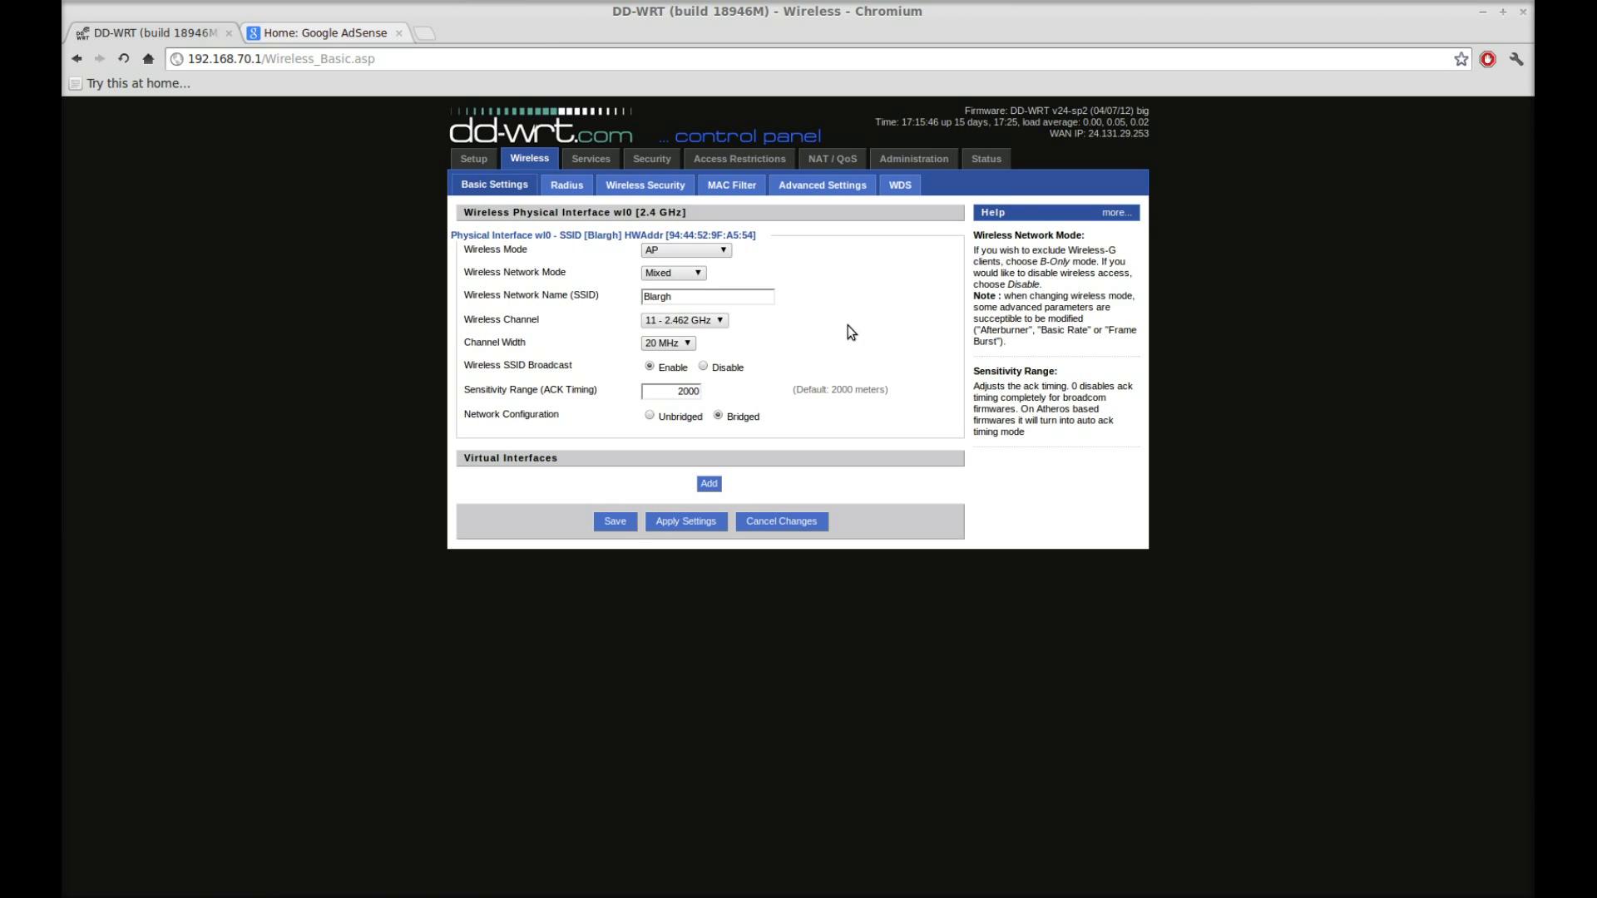
pyautogui.click(985, 164)
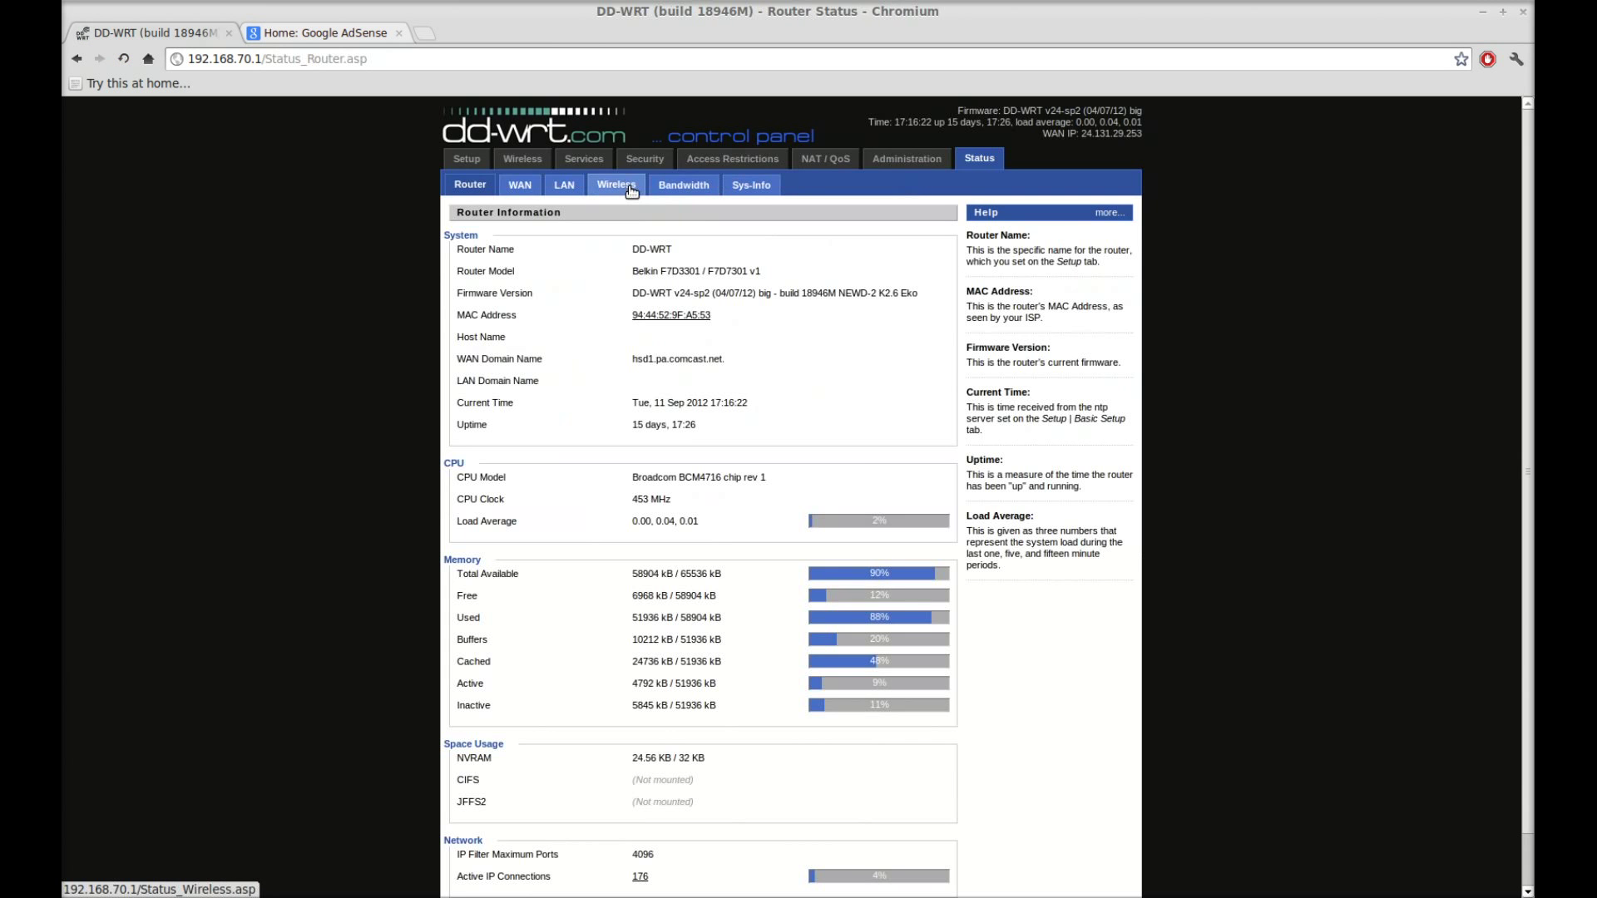
pyautogui.click(617, 186)
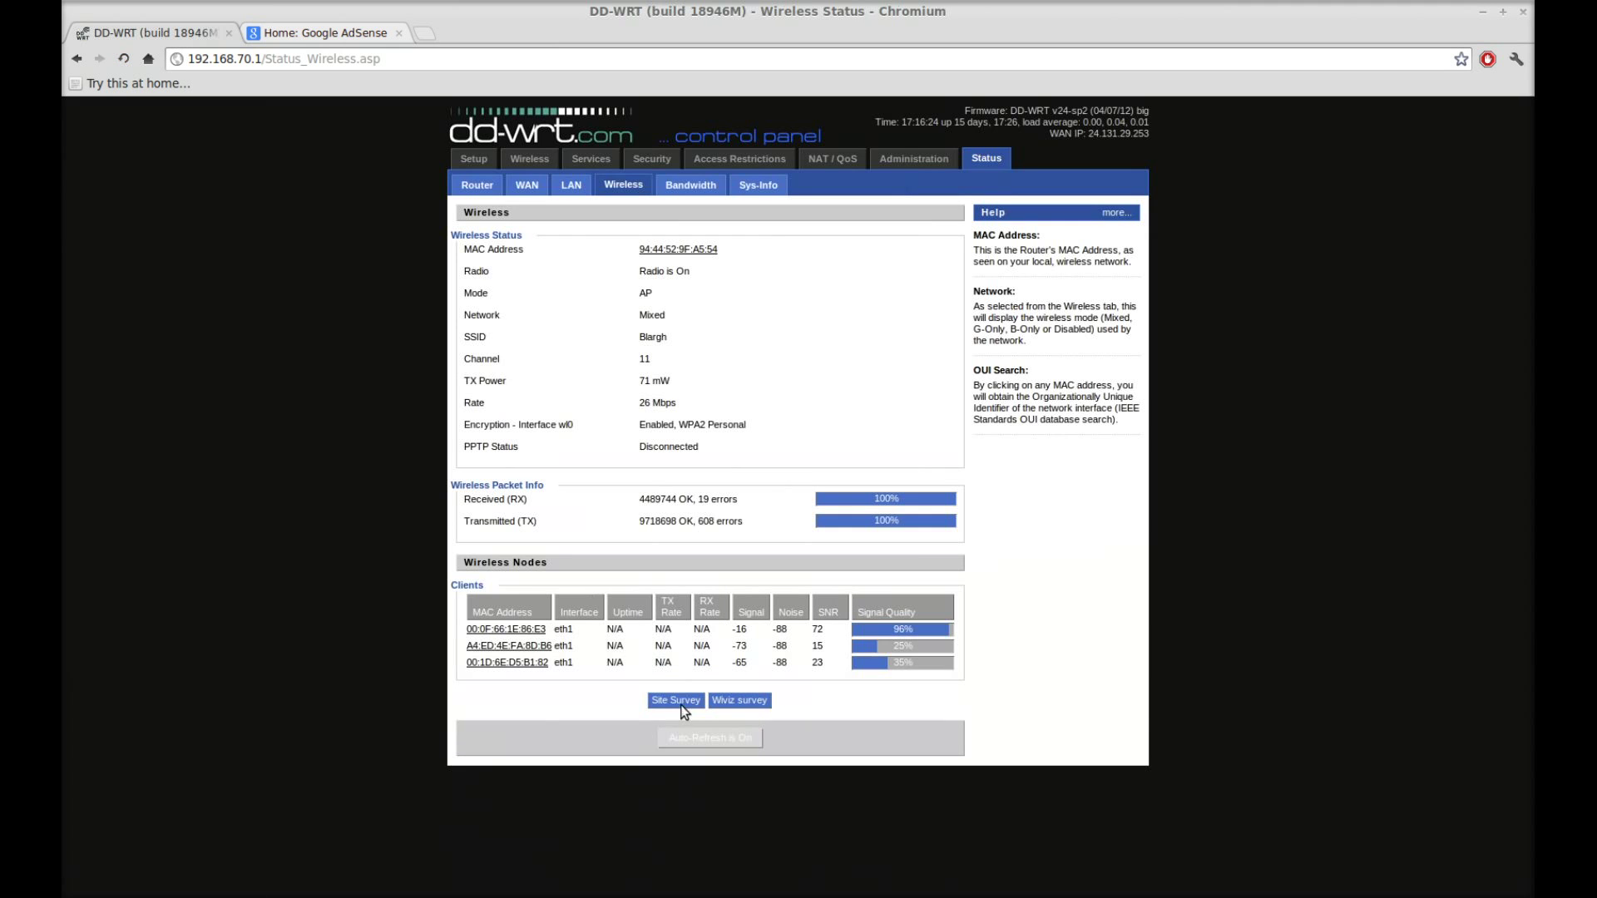
pyautogui.click(530, 163)
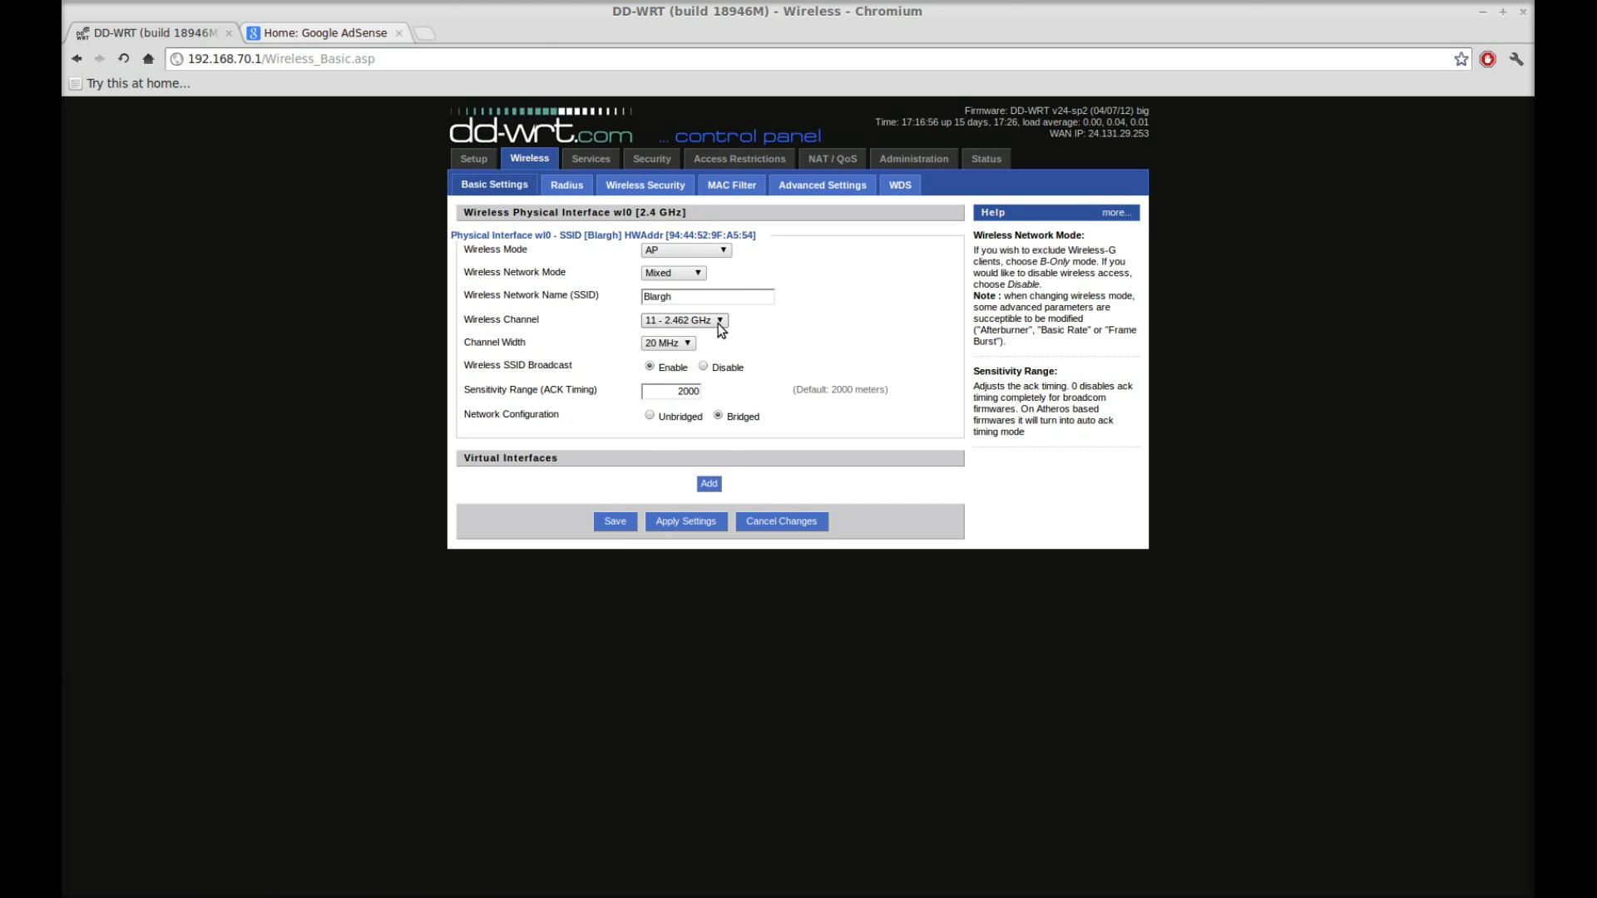
pyautogui.click(701, 321)
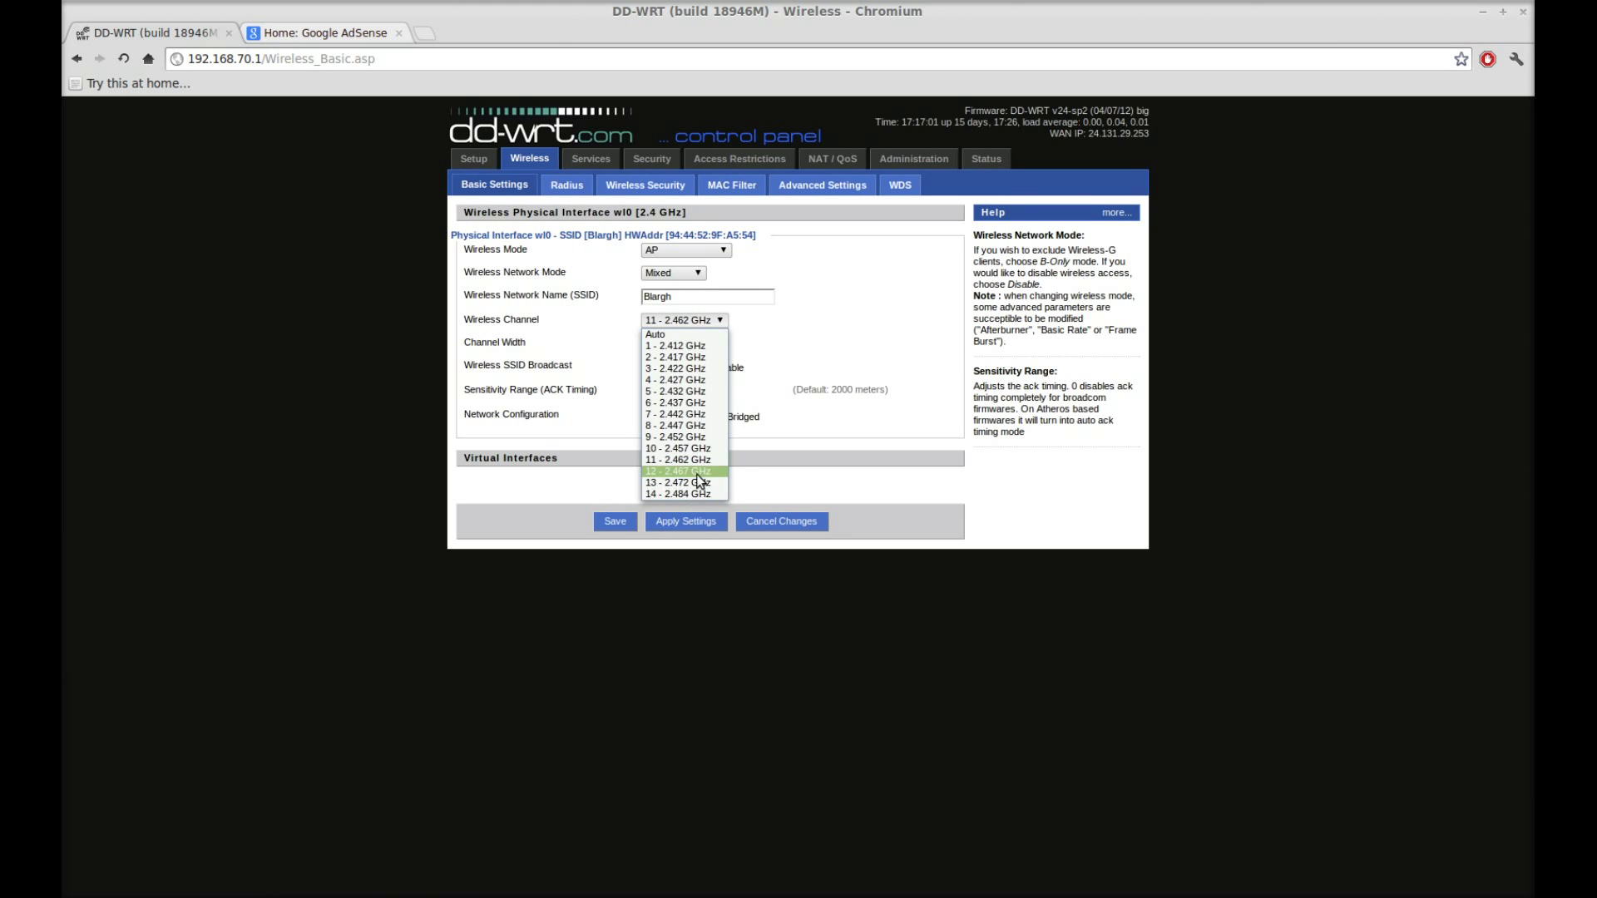
pyautogui.click(499, 376)
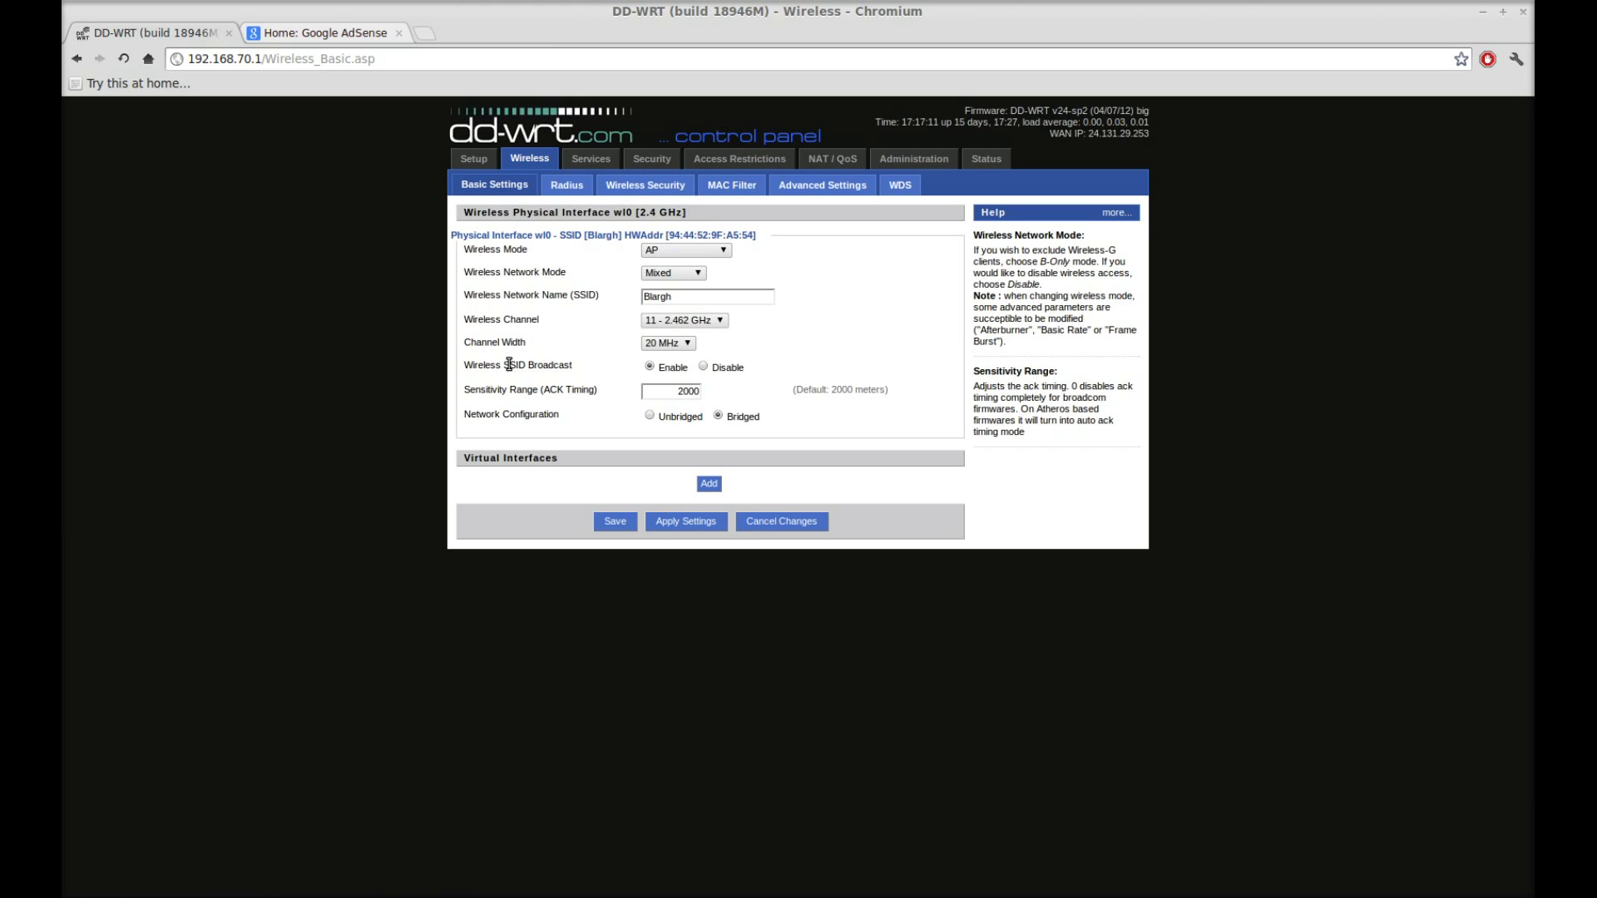
pyautogui.click(709, 320)
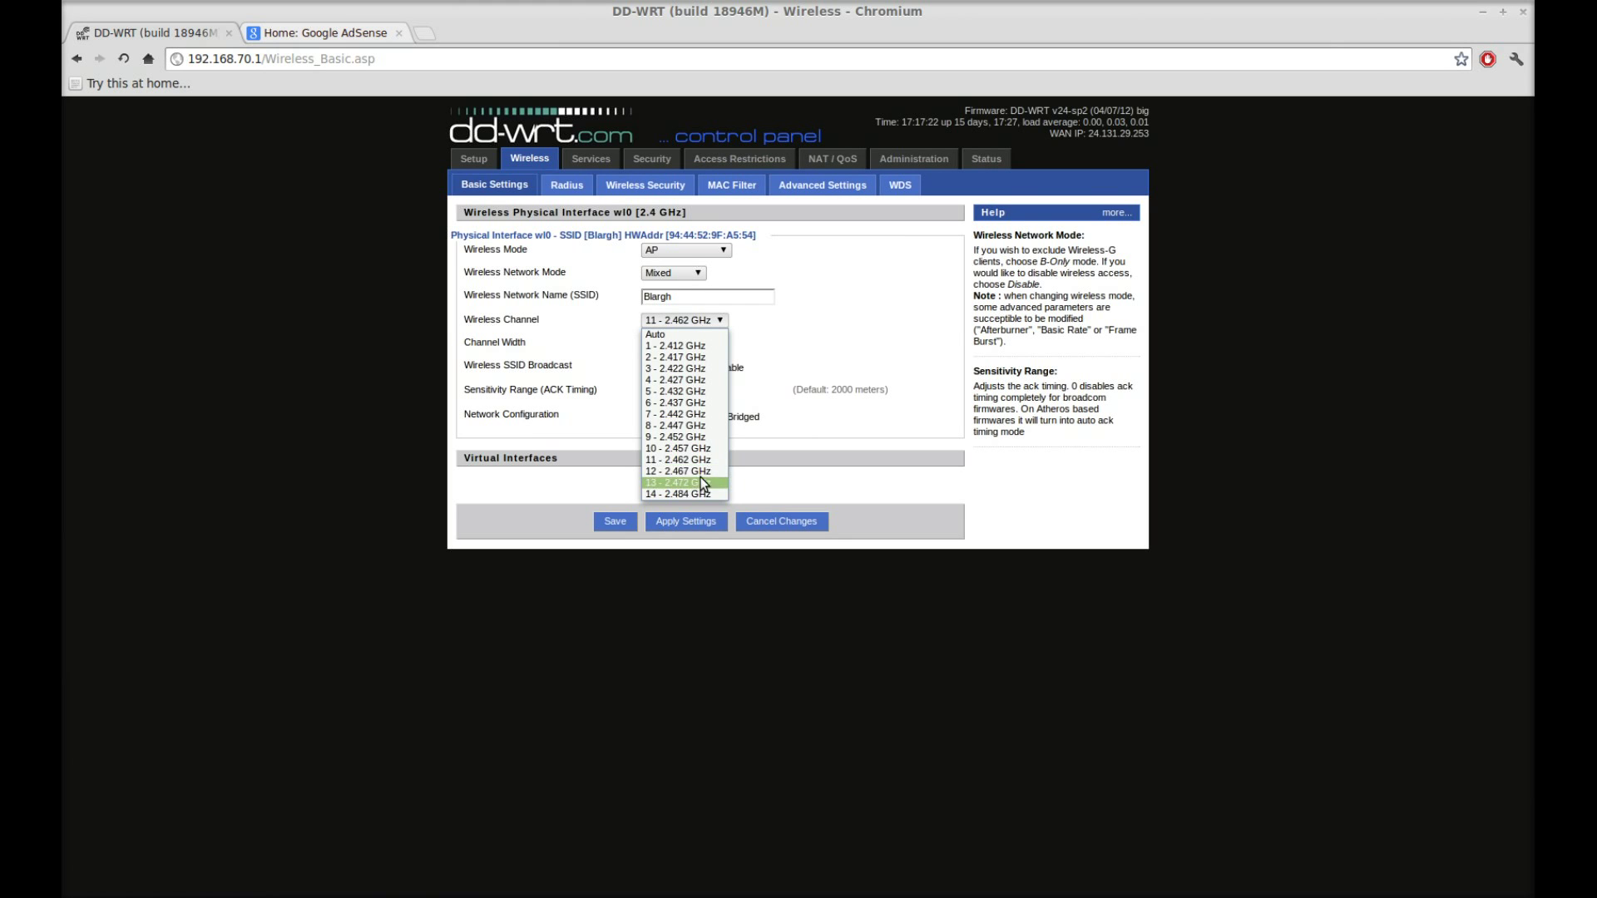
pyautogui.click(325, 365)
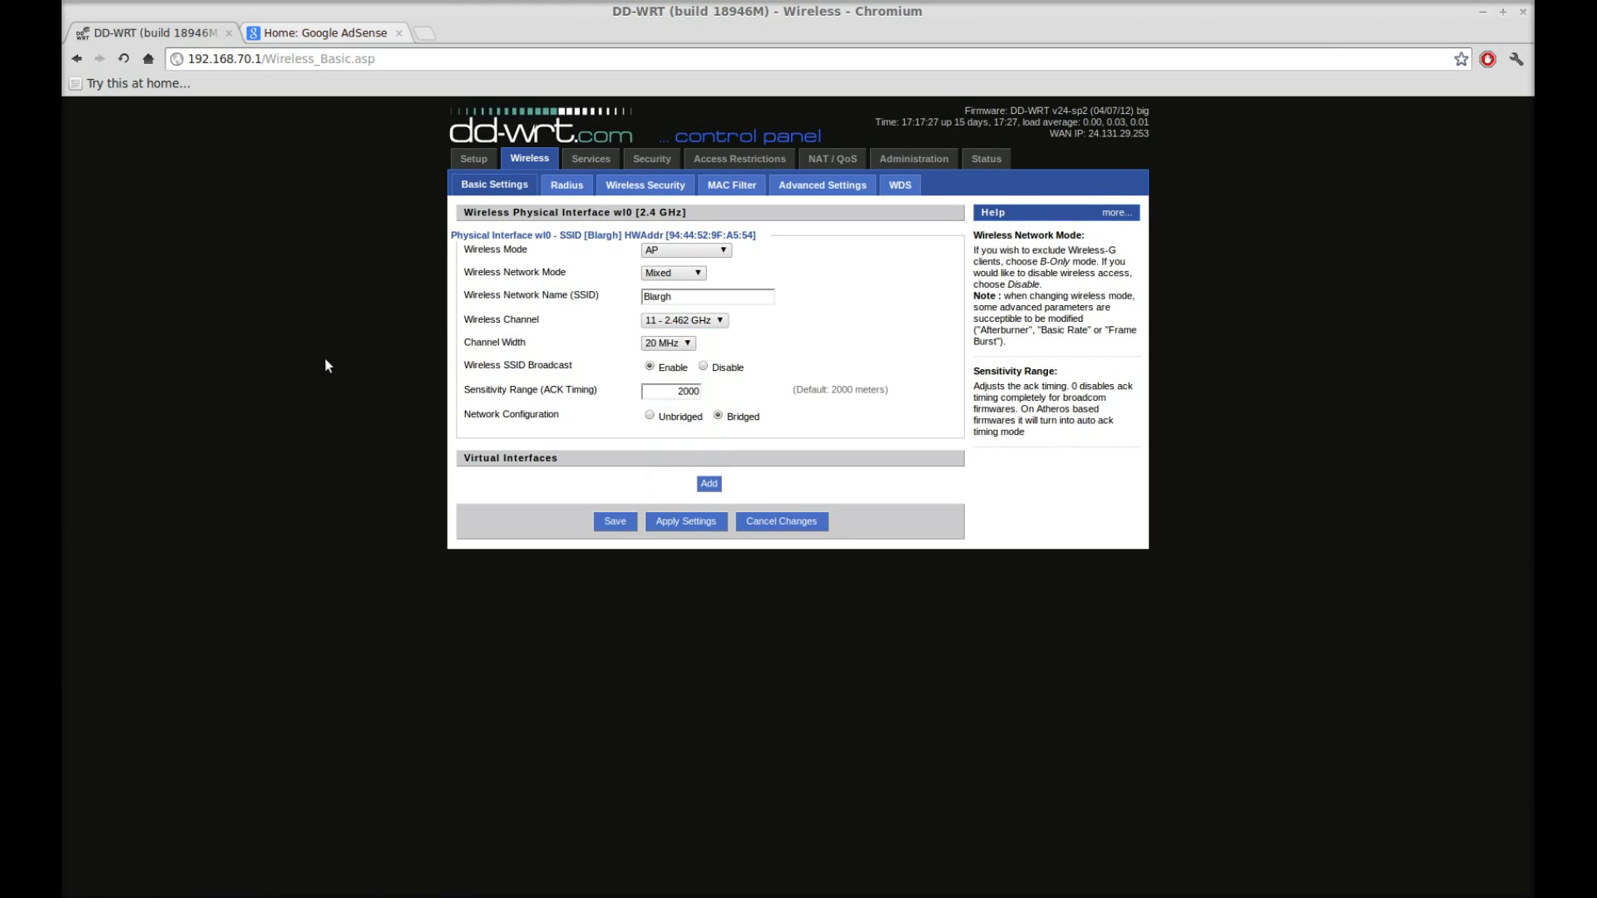